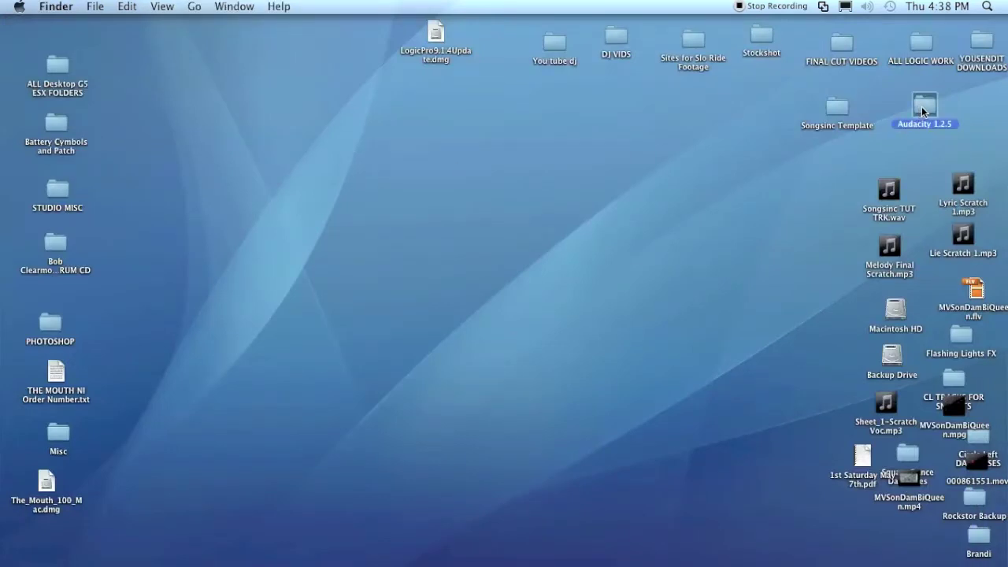
# - Open the Audacity 1.2.5 folder on the desktop and launch Audacity from it
pyautogui.doubleClick(923, 109)
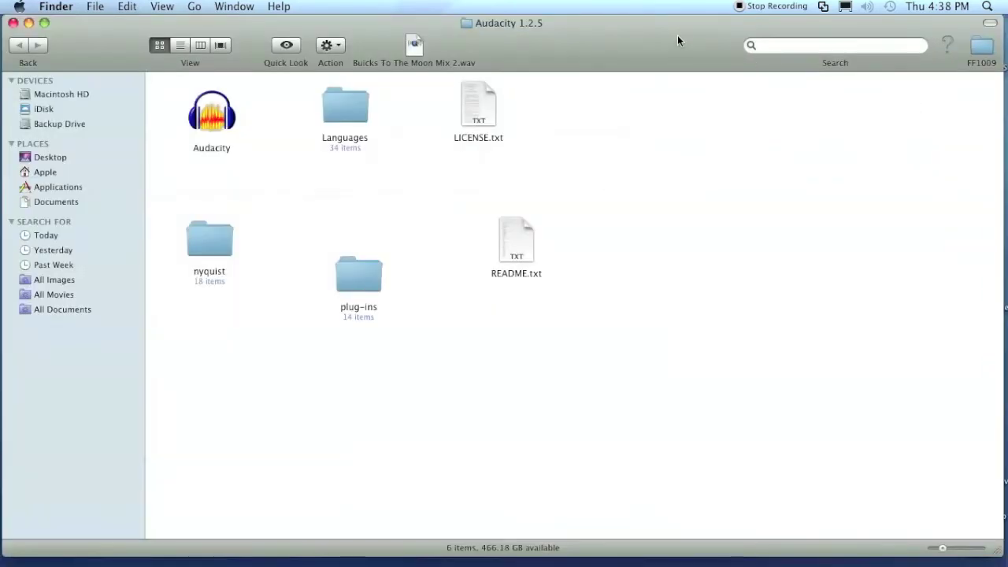
pyautogui.doubleClick(211, 118)
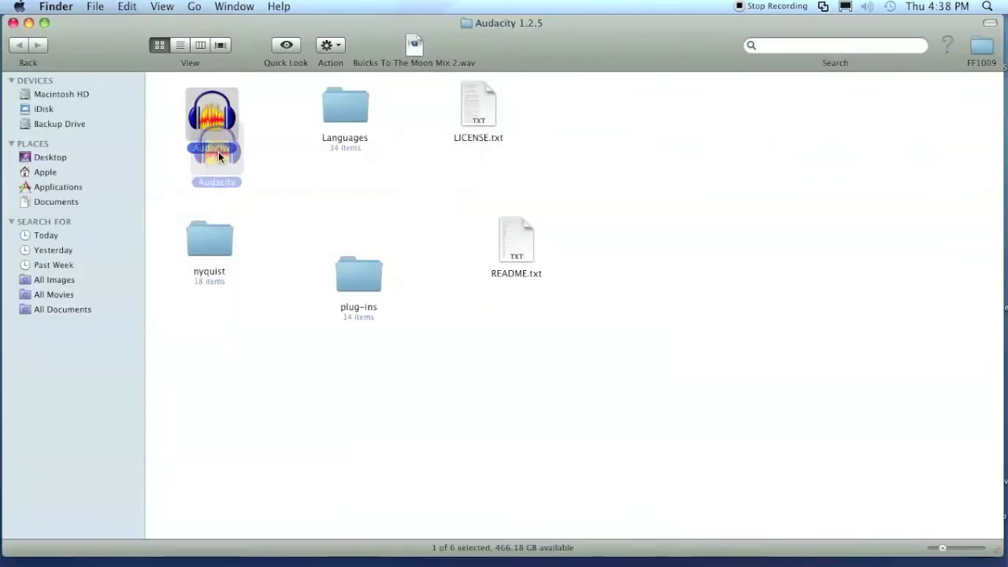
pyautogui.click(252, 137)
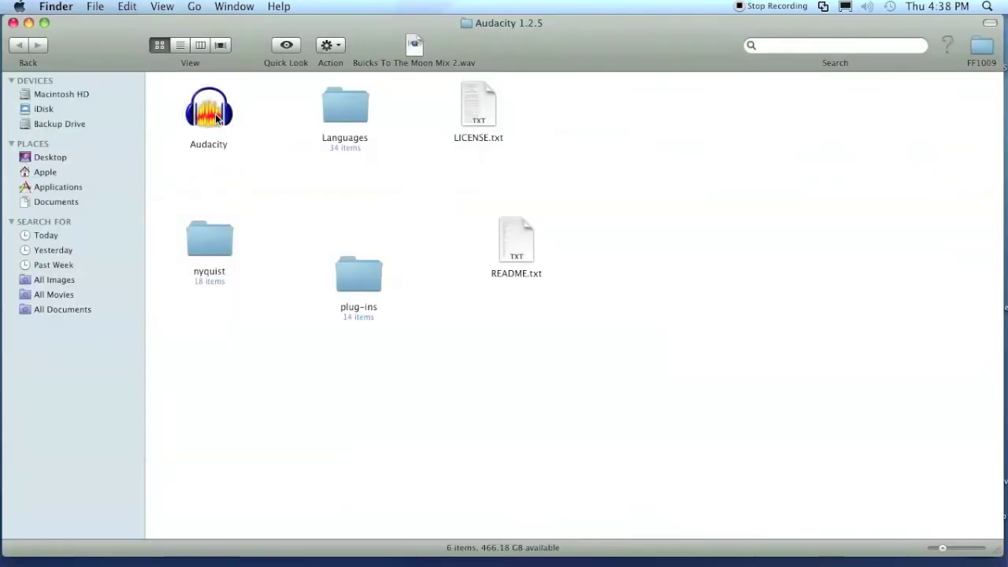
pyautogui.doubleClick(217, 117)
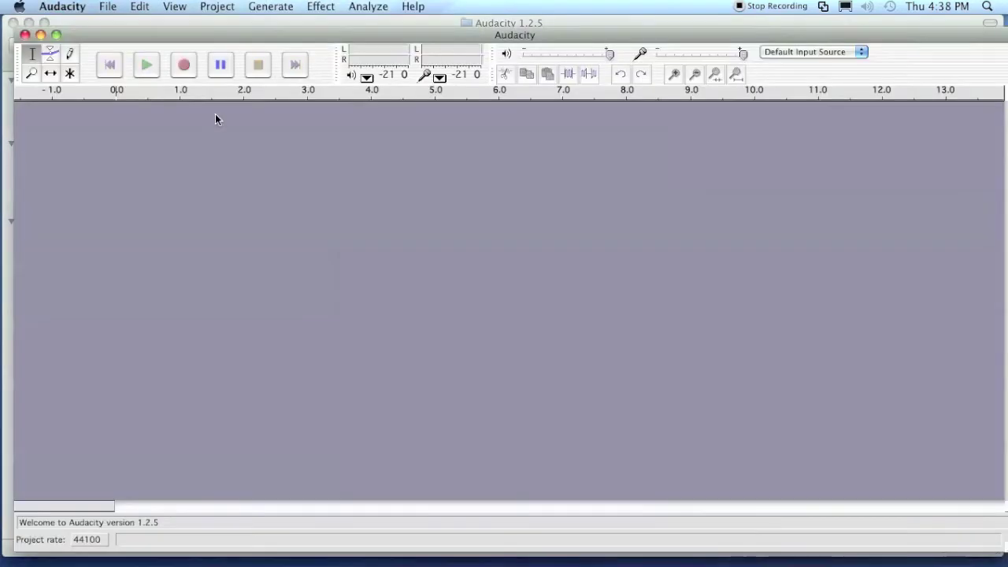
# - Move the Audacity window just below the menu bar and enlarge it to fill the rest of the screen
pyautogui.moveTo(270, 32); pyautogui.dragTo(258, 34)
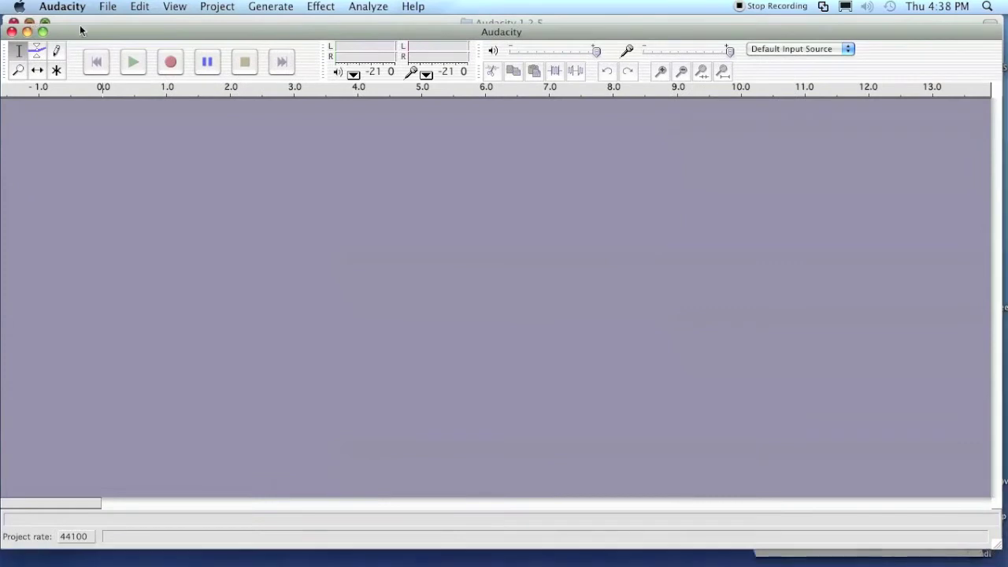
pyautogui.moveTo(93, 33); pyautogui.dragTo(97, 26)
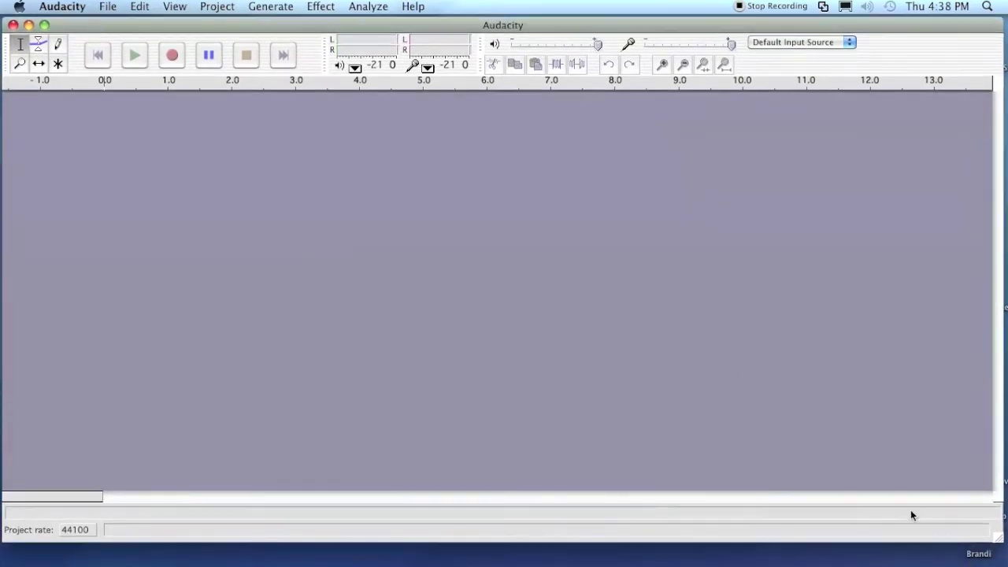
pyautogui.moveTo(980, 542); pyautogui.dragTo(985, 564)
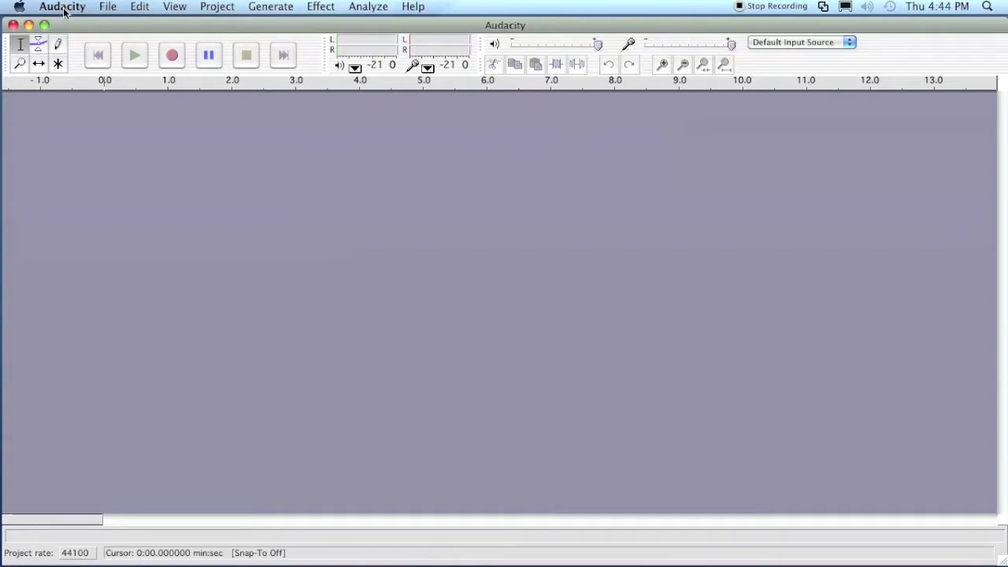
# - Review the playback and recording device choices, the quality settings and the interface settings in the Audacity preferences
pyautogui.click(63, 7)
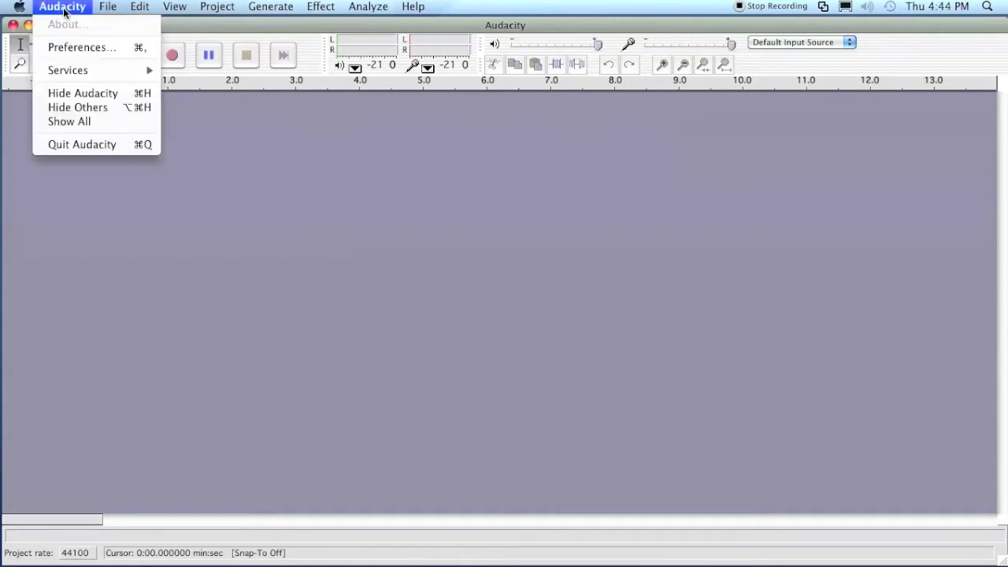
pyautogui.click(59, 49)
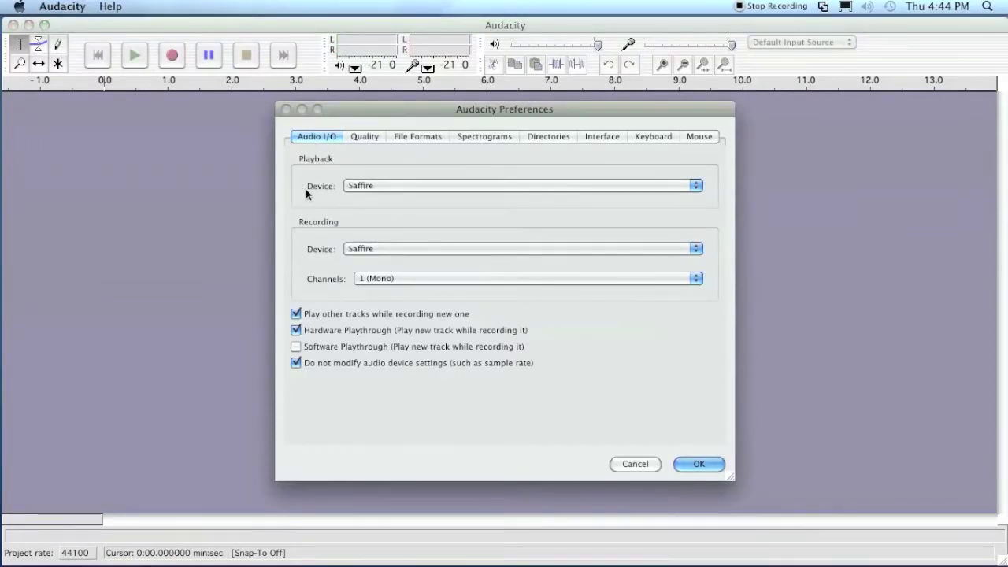
pyautogui.click(441, 186)
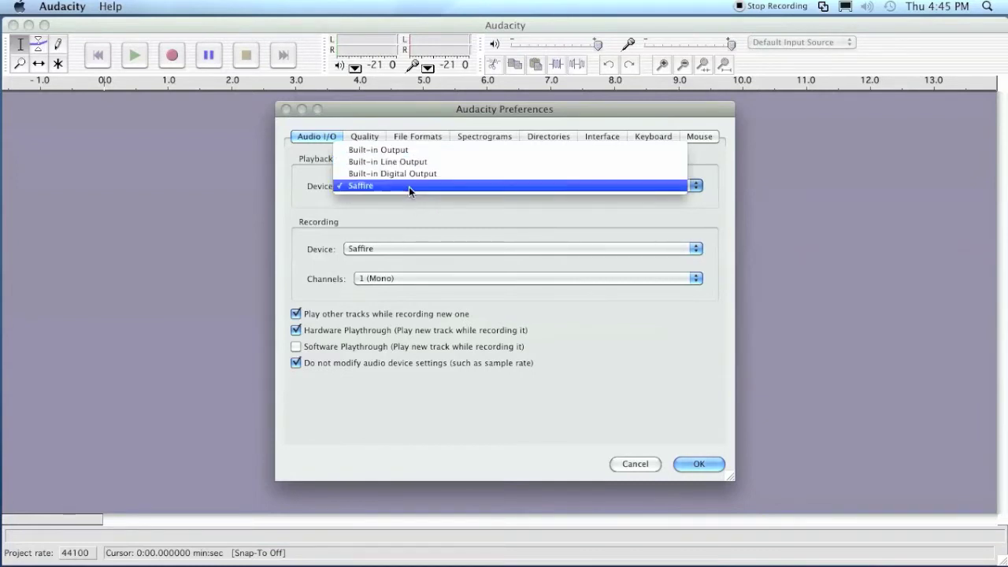
pyautogui.click(419, 203)
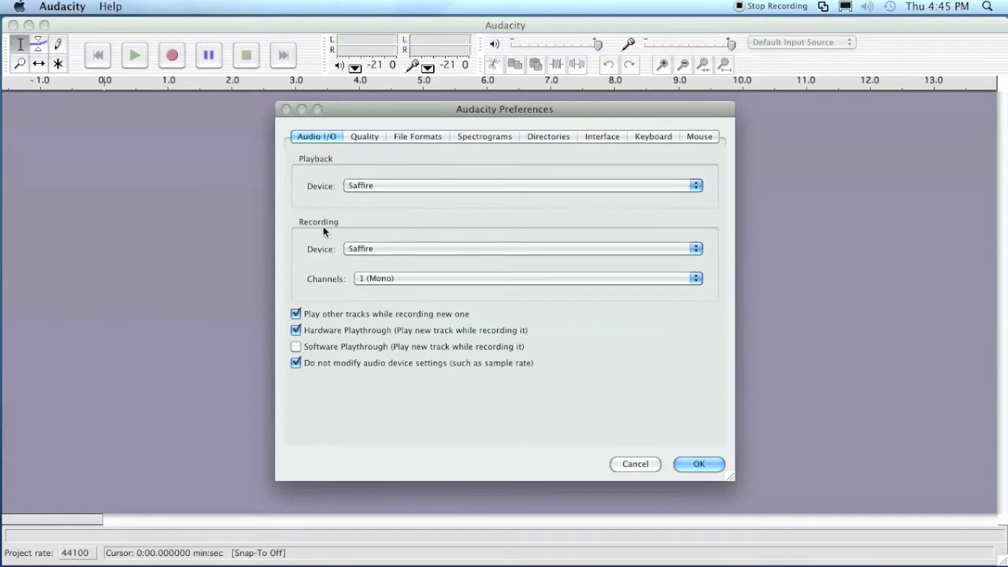
pyautogui.click(418, 249)
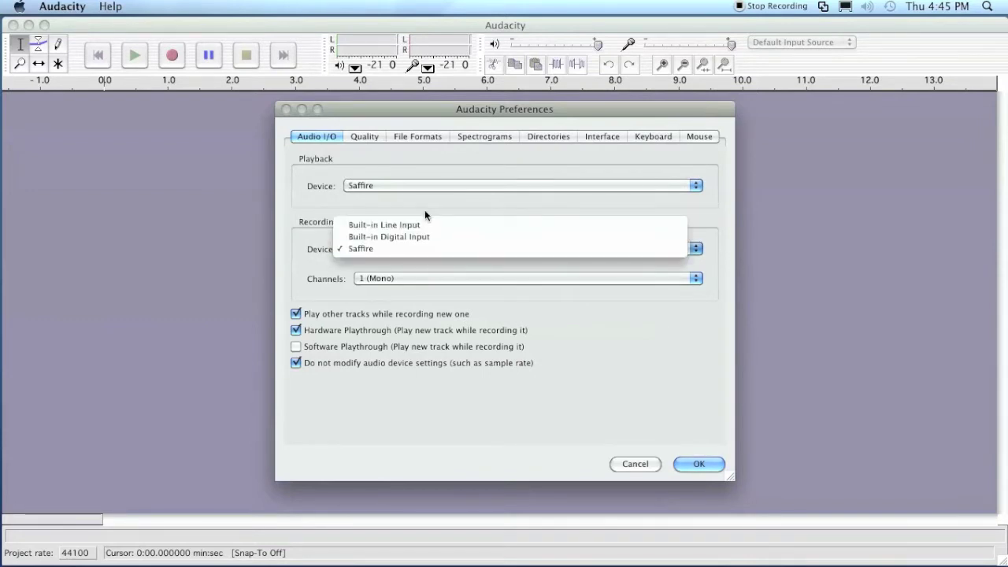
pyautogui.click(329, 261)
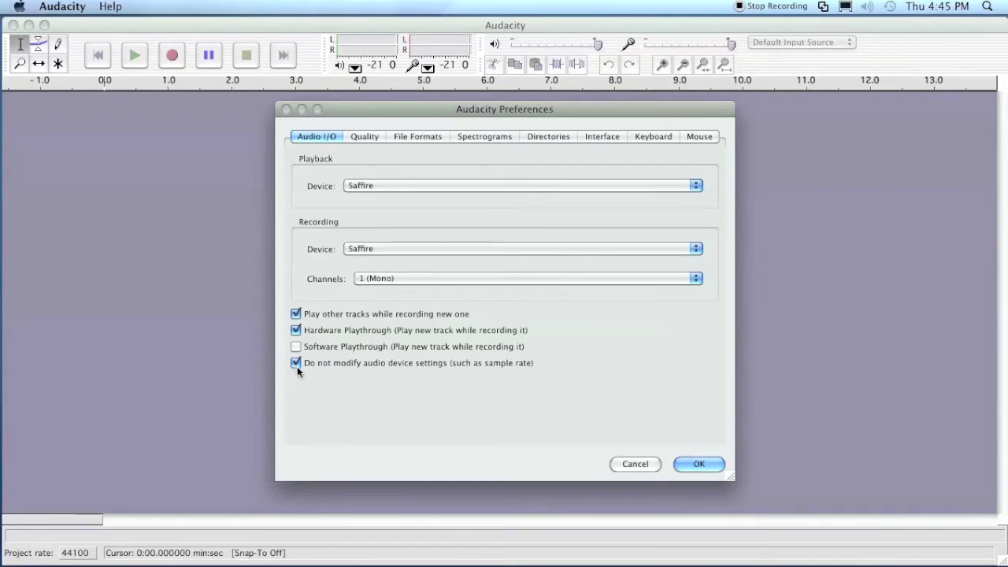
pyautogui.click(365, 137)
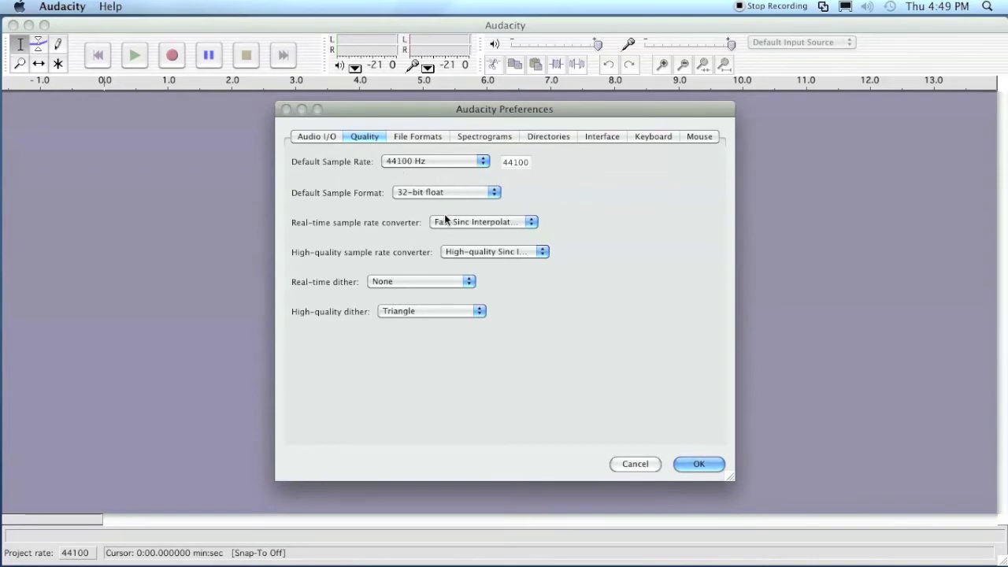
pyautogui.click(603, 137)
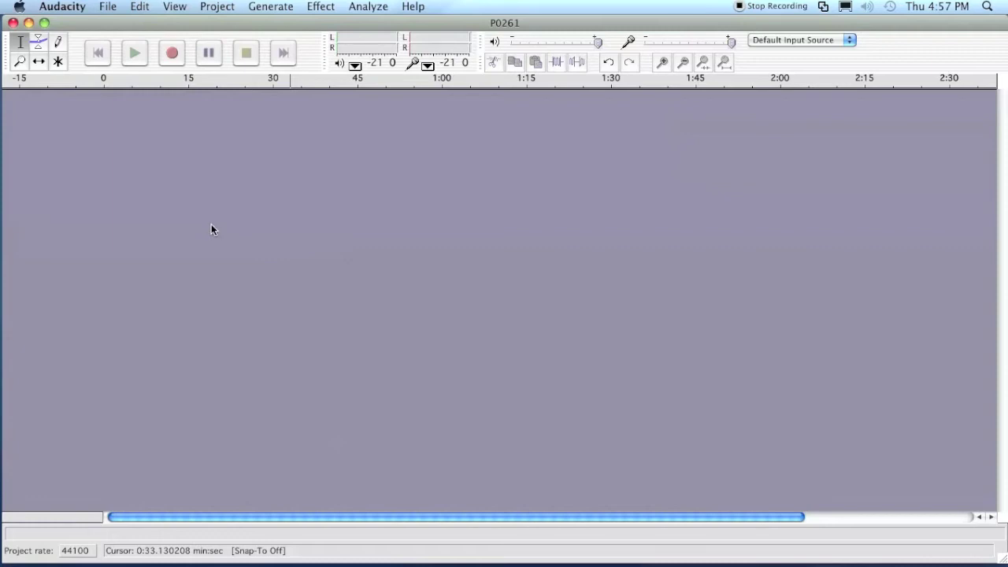
# - Switch to Finder to view the mp3 files in TRACK for Tut mp3's within Songsinc Template, and bring the Audacity window back into place
pyautogui.moveTo(404, 28); pyautogui.dragTo(423, 327)
pyautogui.click(649, 214)
pyautogui.doubleClick(834, 113)
pyautogui.doubleClick(296, 340)
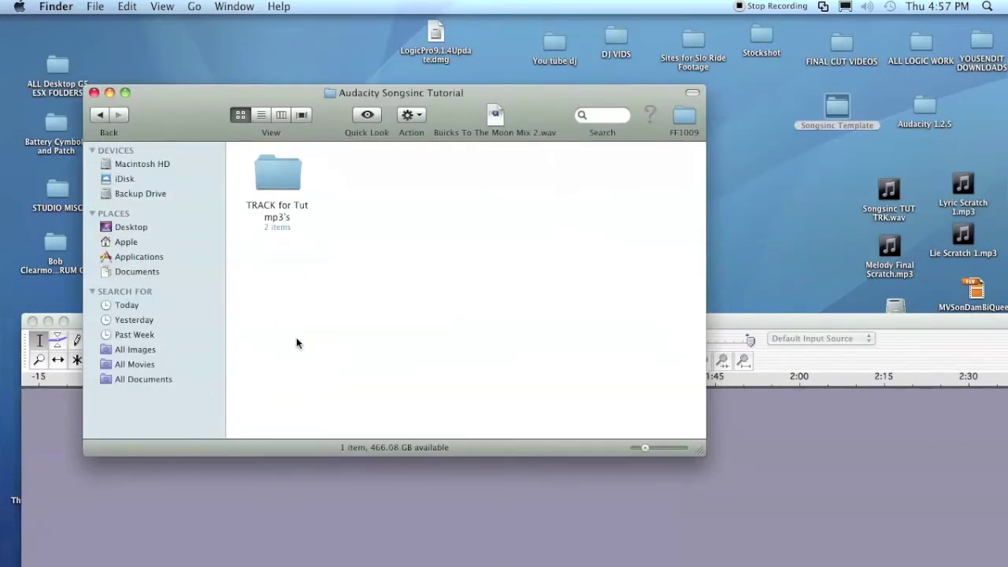
pyautogui.doubleClick(288, 176)
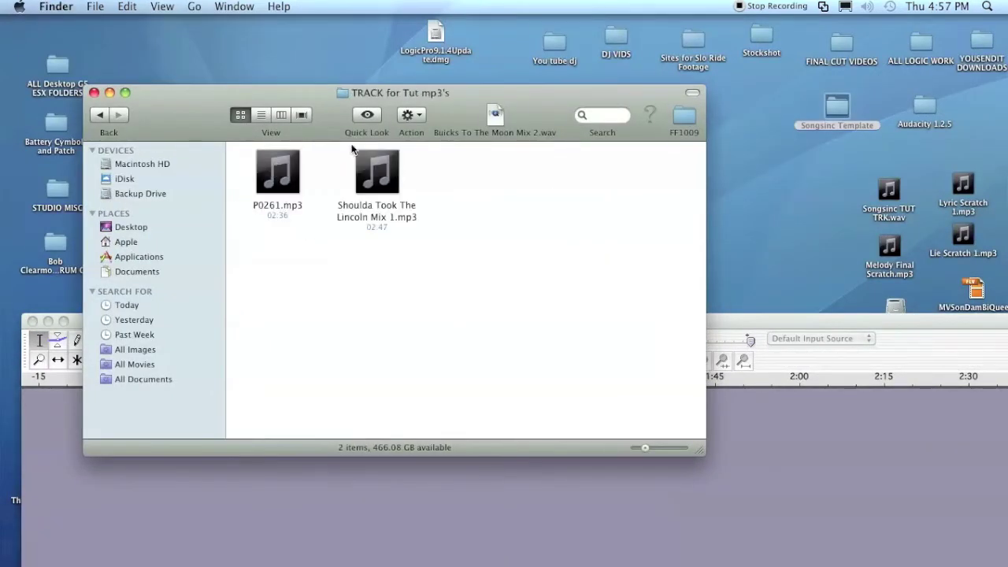
pyautogui.moveTo(456, 119); pyautogui.dragTo(778, 83)
pyautogui.moveTo(378, 326); pyautogui.dragTo(358, 22)
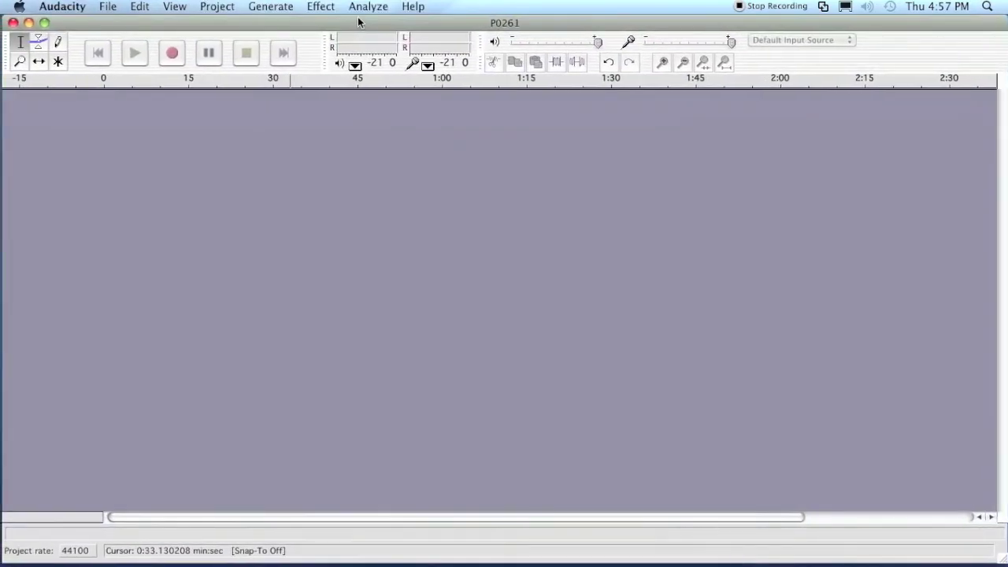
# - Import the audio file P0261.mp3 from the TRACK for Tut mp3's folder into the project
pyautogui.click(217, 6)
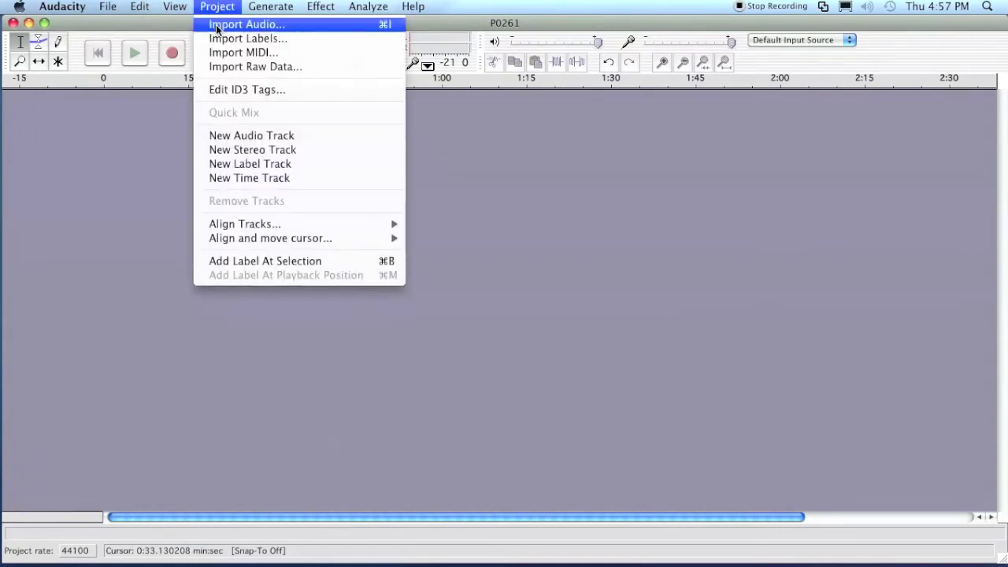
pyautogui.click(218, 26)
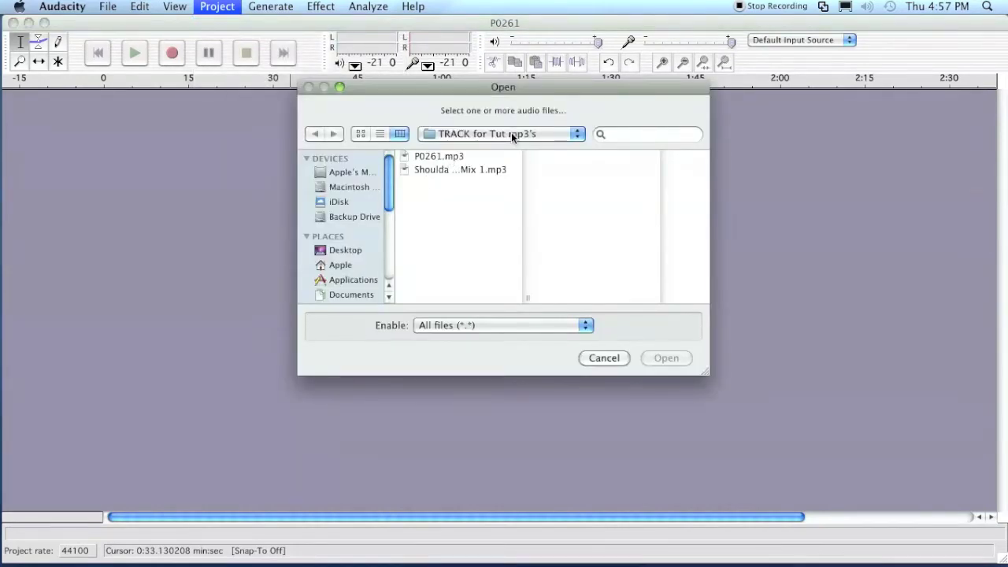
pyautogui.click(433, 158)
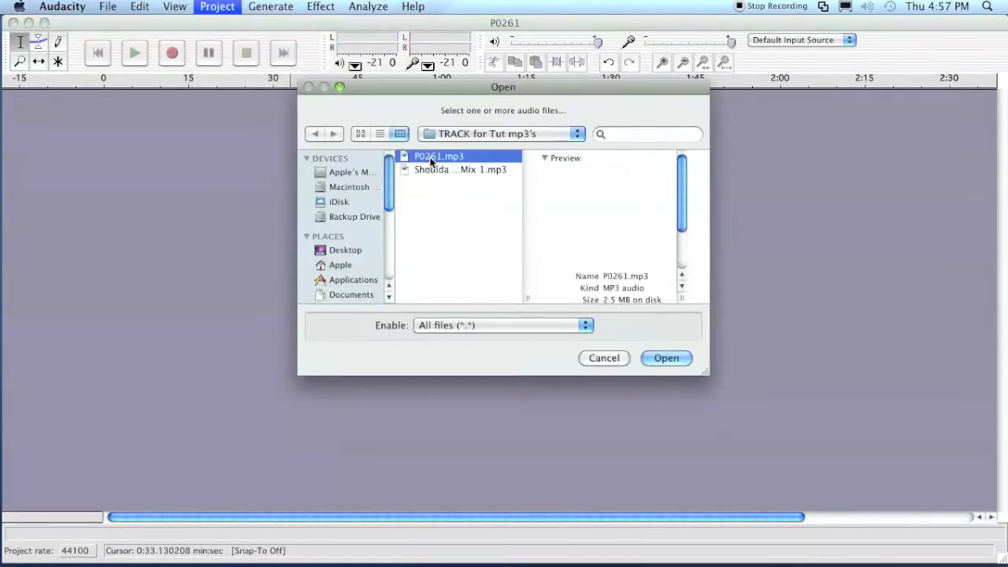
pyautogui.click(665, 359)
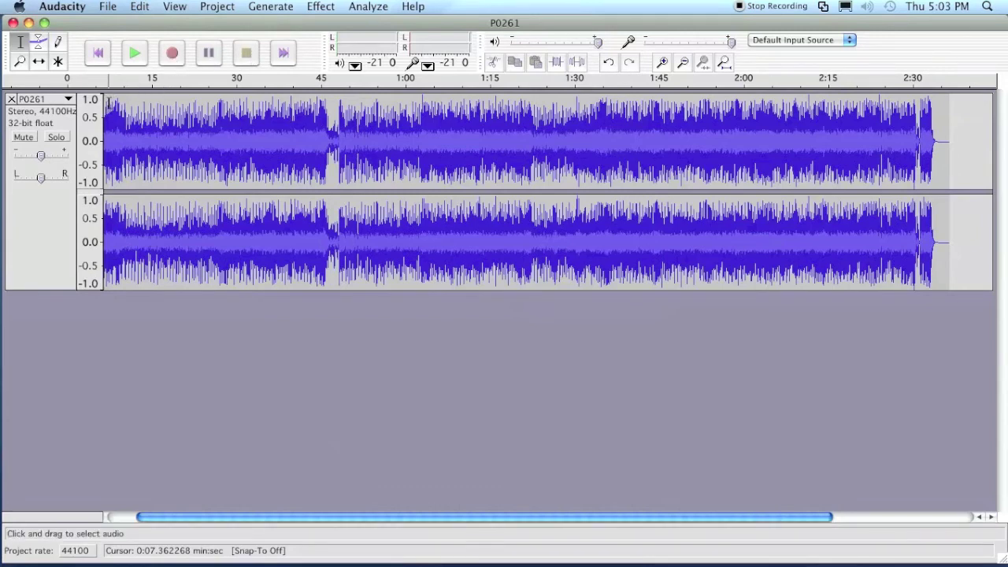
# - Play the P0261 track briefly, lower its gain below 0 dB, and audition it again
pyautogui.click(134, 55)
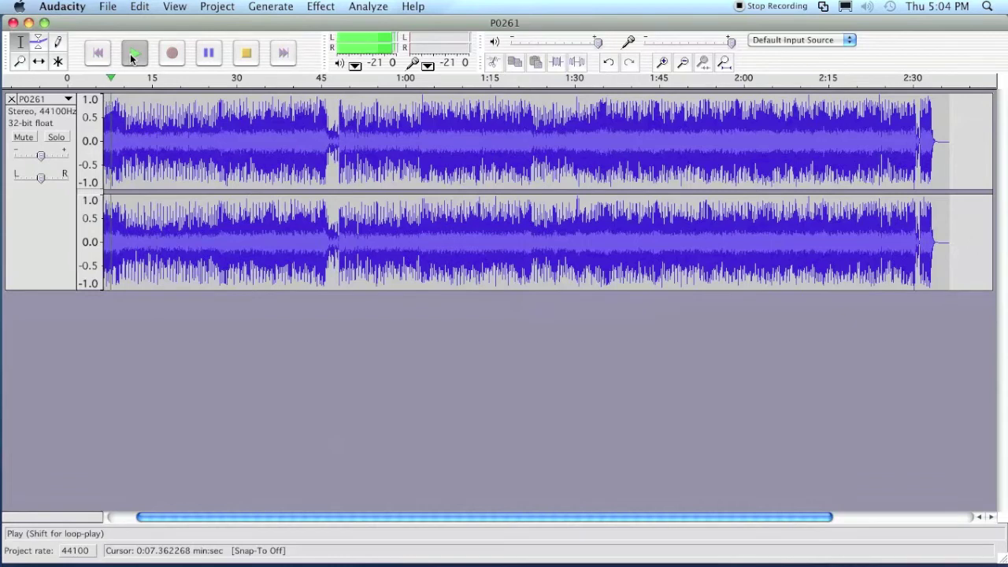
pyautogui.click(245, 54)
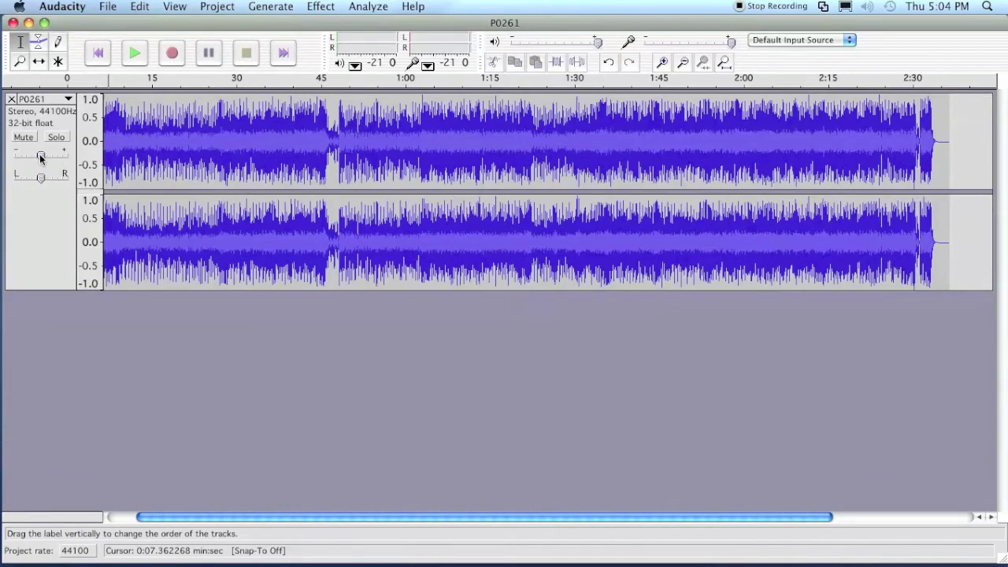
pyautogui.moveTo(41, 158)
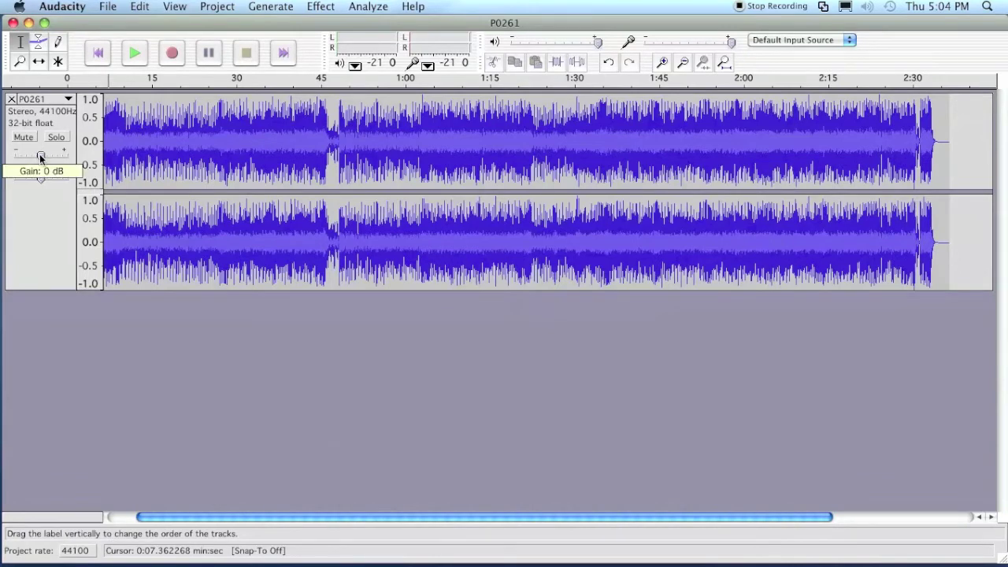
pyautogui.moveTo(41, 158); pyautogui.dragTo(26, 158)
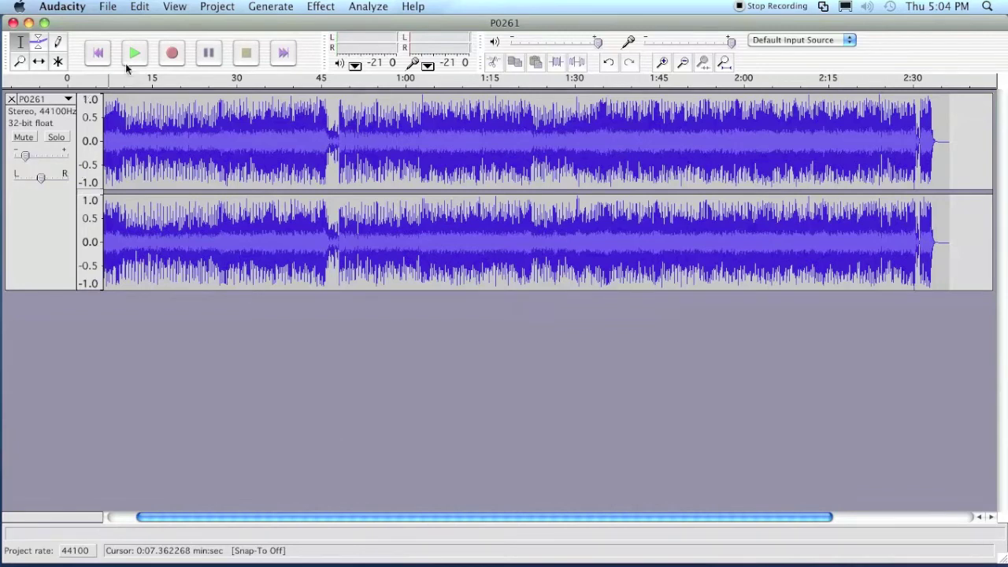
pyautogui.click(136, 57)
pyautogui.click(245, 54)
# - Place the cursor at several points in the P0261 waveform, play from about 36 seconds, and stop playback
pyautogui.click(146, 150)
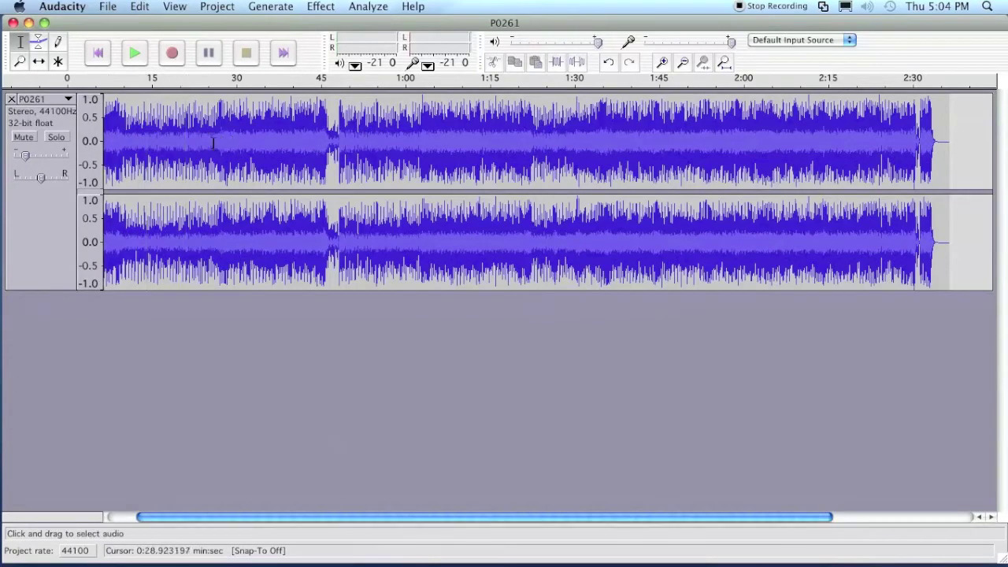
pyautogui.click(264, 150)
pyautogui.click(227, 144)
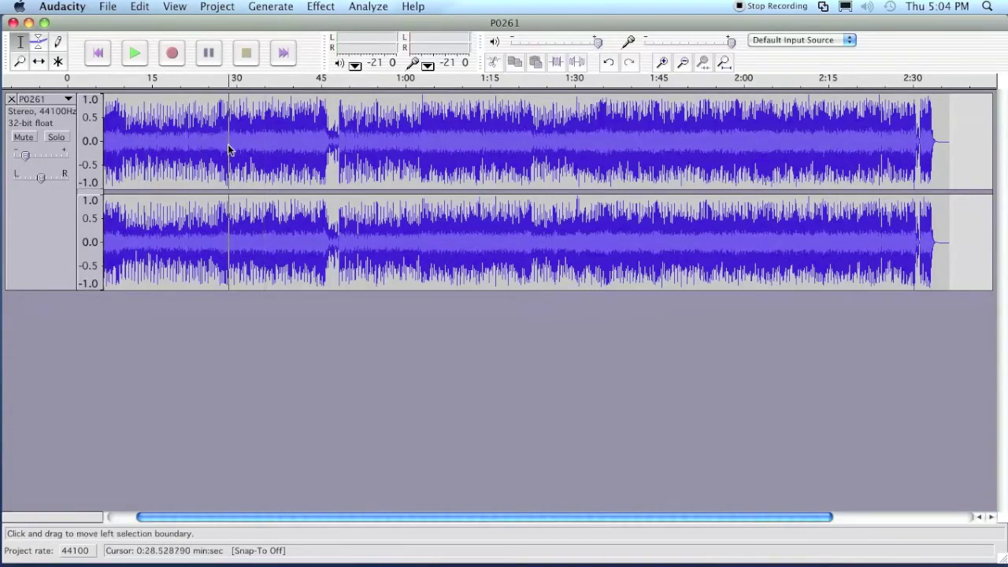
pyautogui.click(193, 143)
pyautogui.click(258, 144)
pyautogui.click(300, 136)
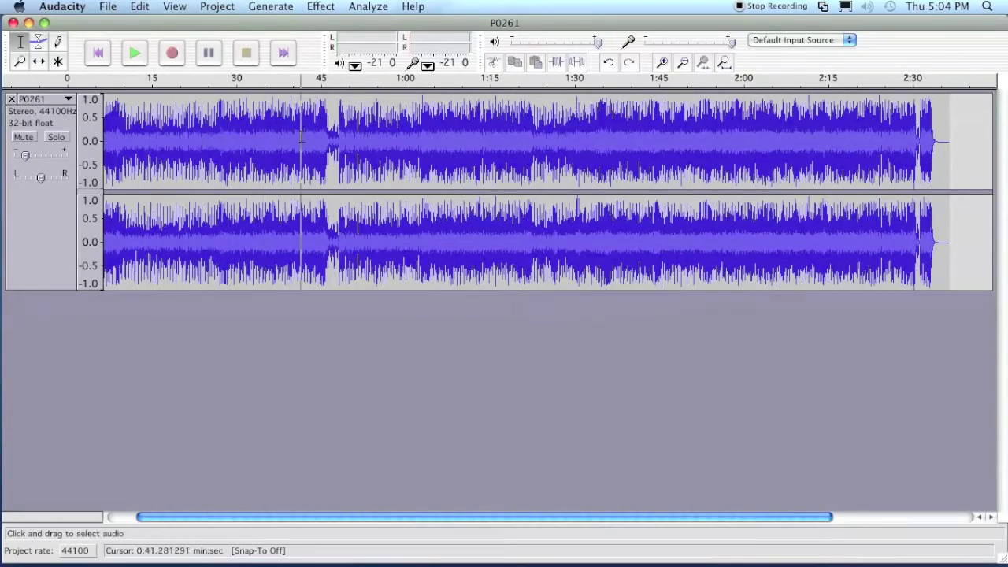
pyautogui.click(270, 145)
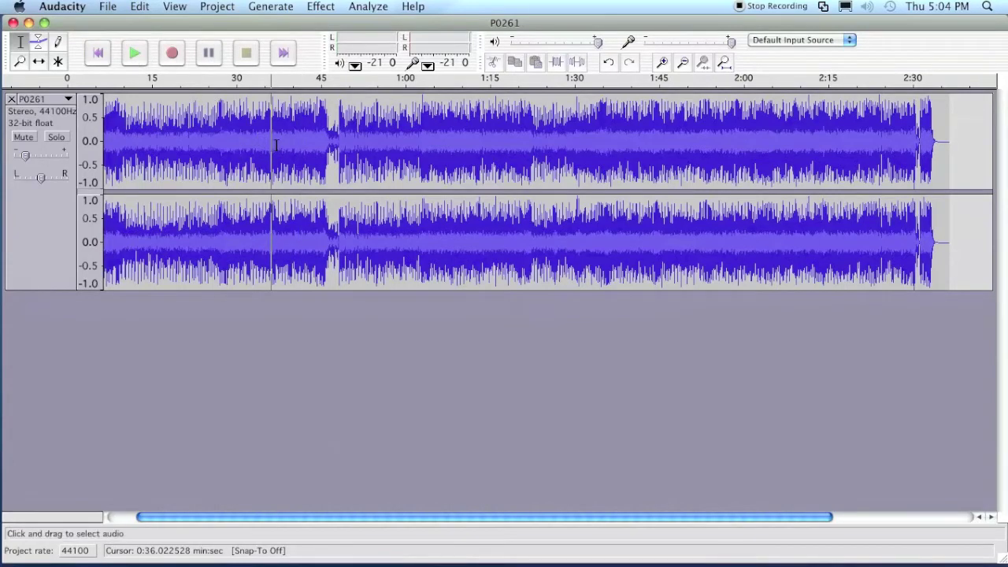
pyautogui.click(135, 53)
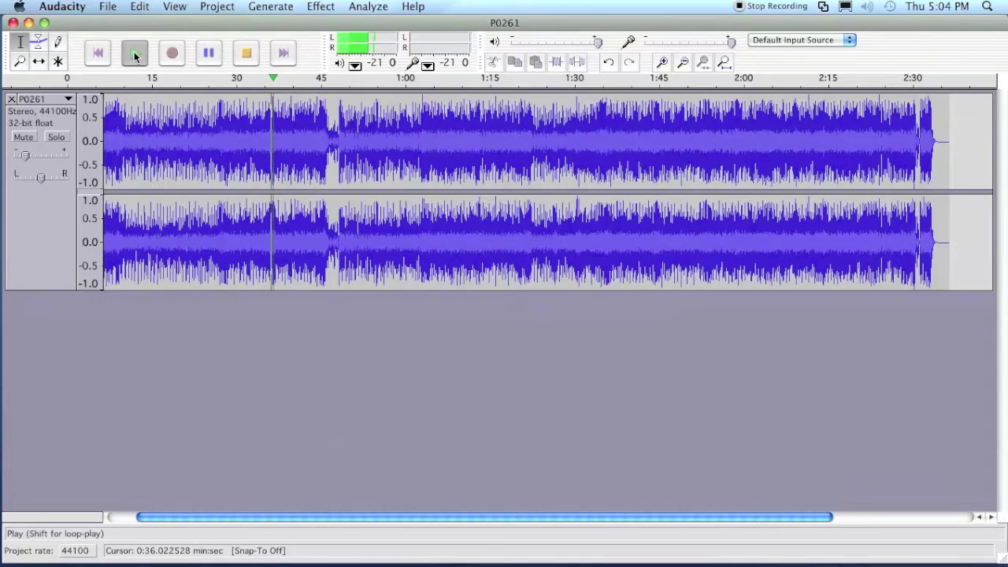
pyautogui.click(341, 151)
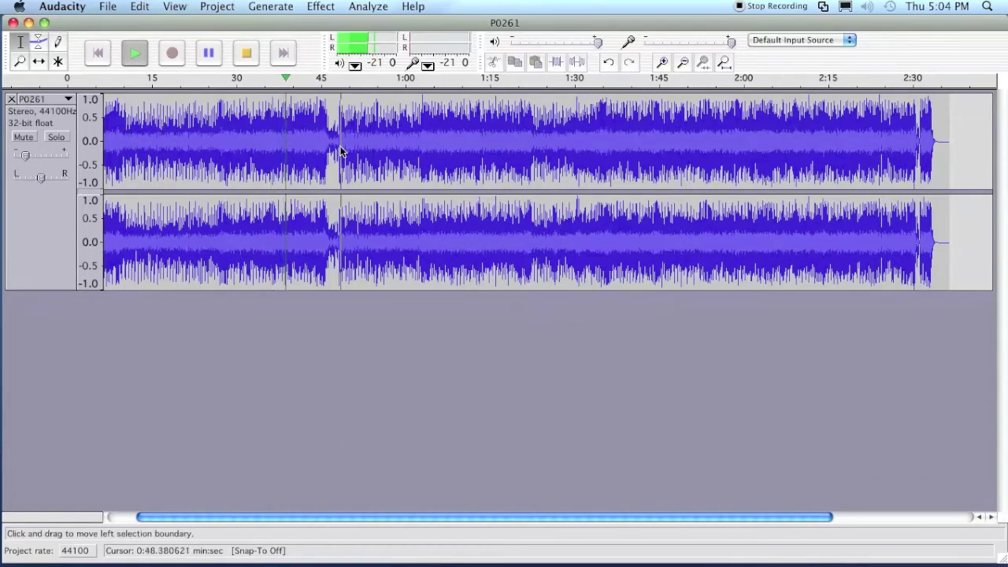
pyautogui.click(242, 56)
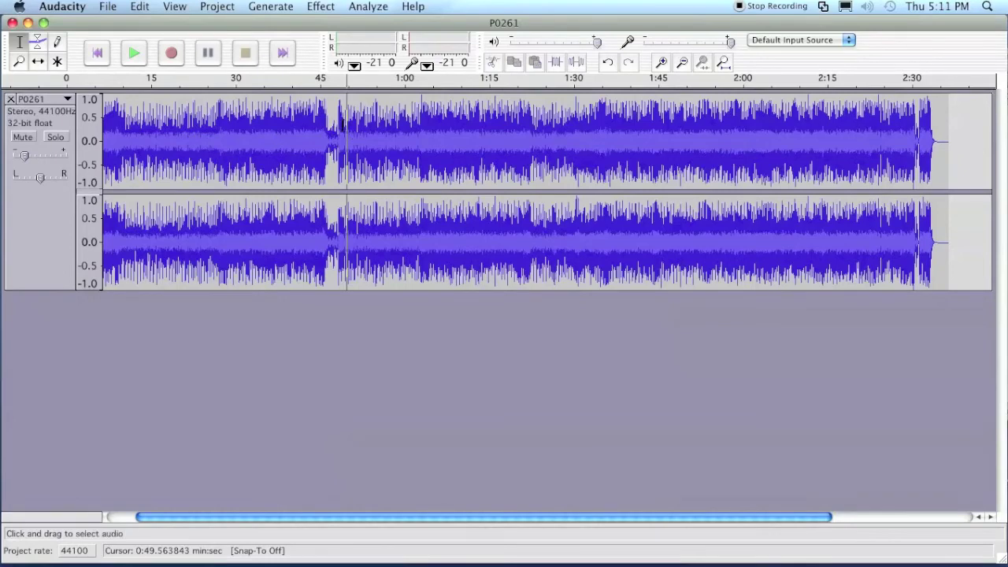
# - Skip the cursor to the start of the P0261 track and on to its end
pyautogui.click(98, 56)
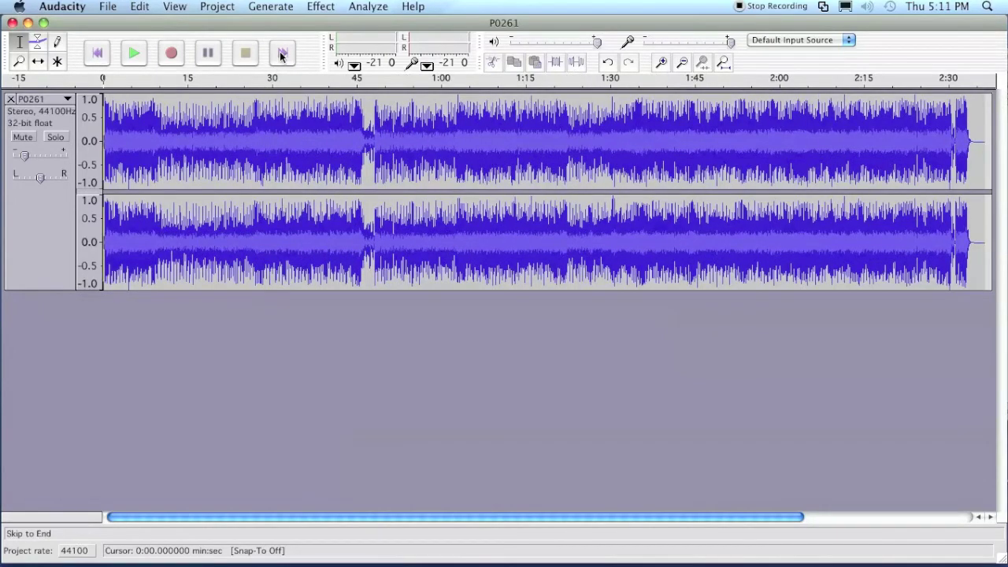
pyautogui.click(282, 59)
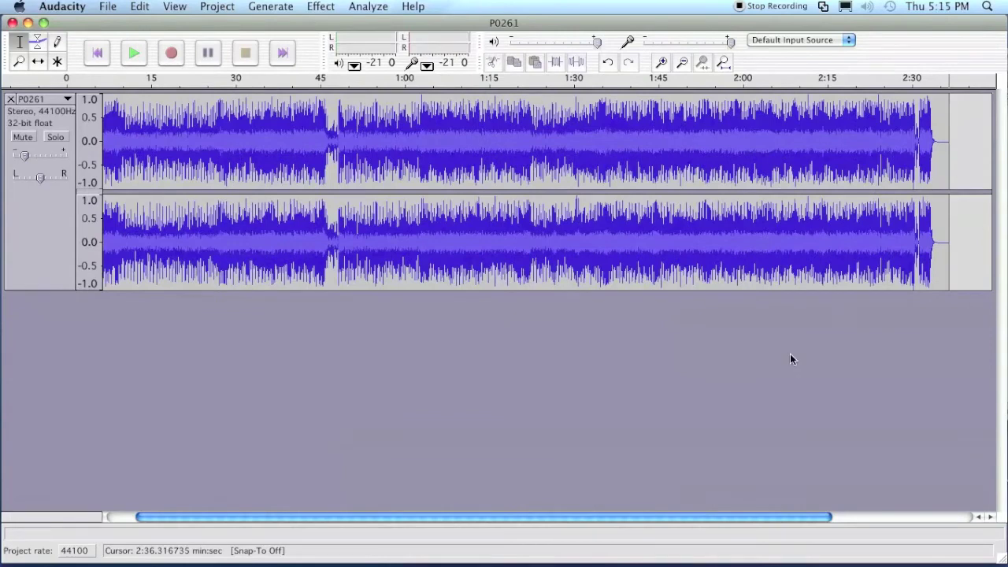
# - Zoom in on the P0261 waveform, go back to its beginning, and zoom out to show about the first 20 seconds
pyautogui.click(791, 358)
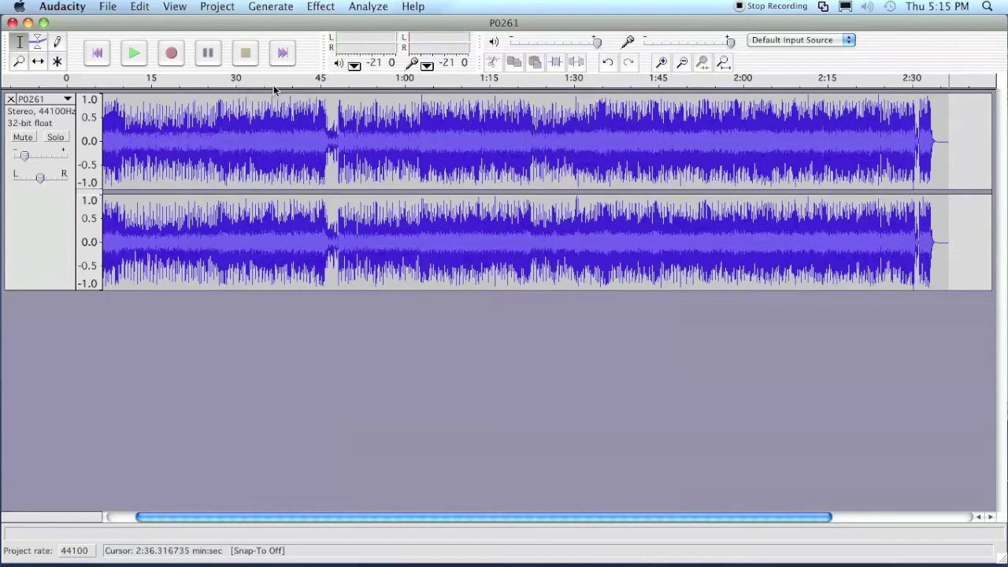
pyautogui.click(663, 64)
pyautogui.click(664, 64)
pyautogui.click(663, 64)
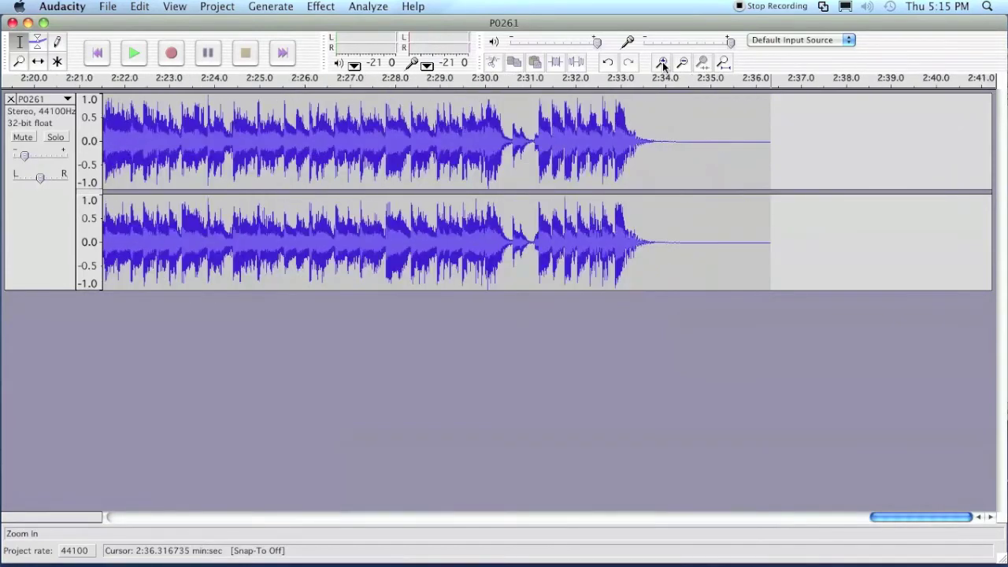
pyautogui.click(663, 65)
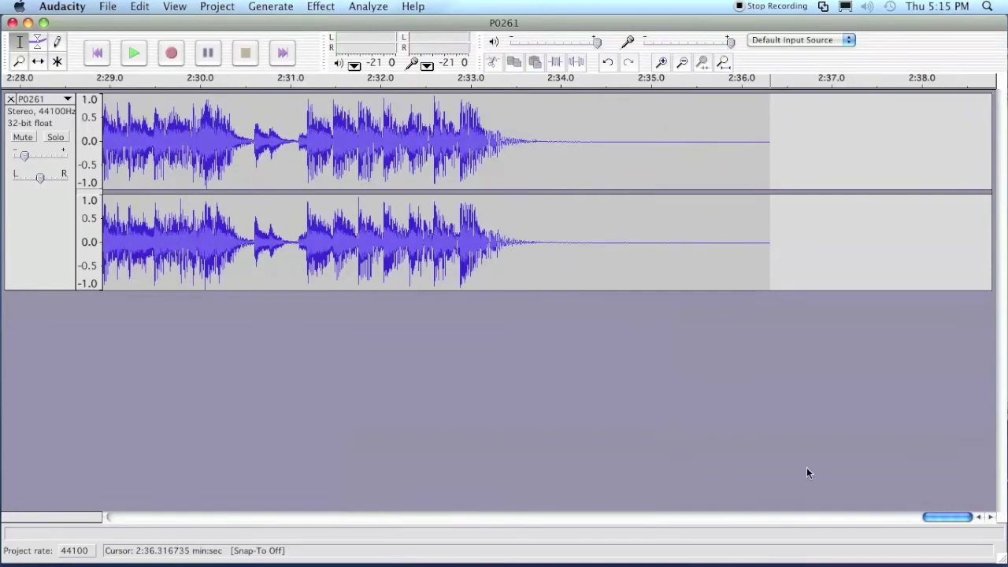
pyautogui.moveTo(938, 516); pyautogui.dragTo(97, 486)
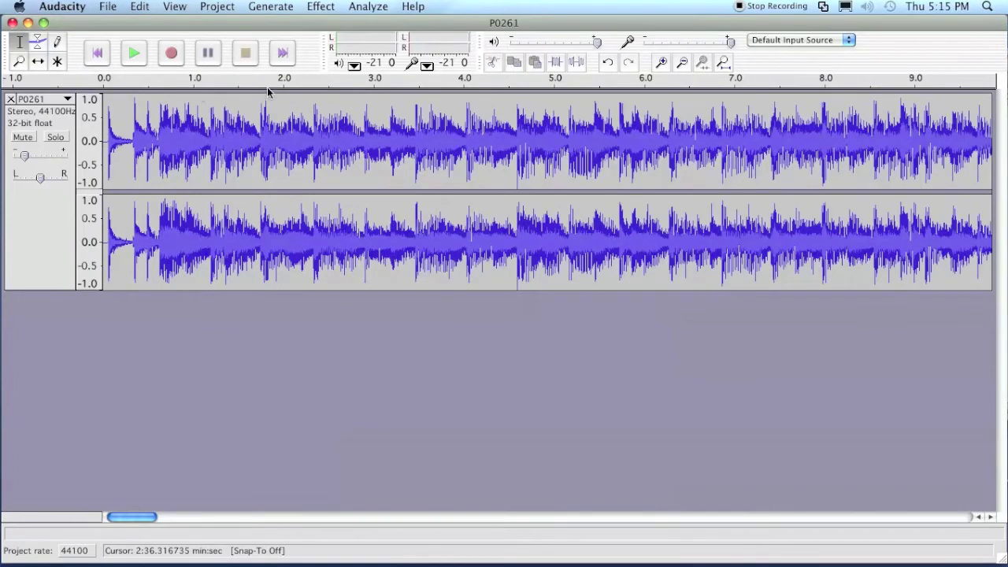
pyautogui.click(684, 63)
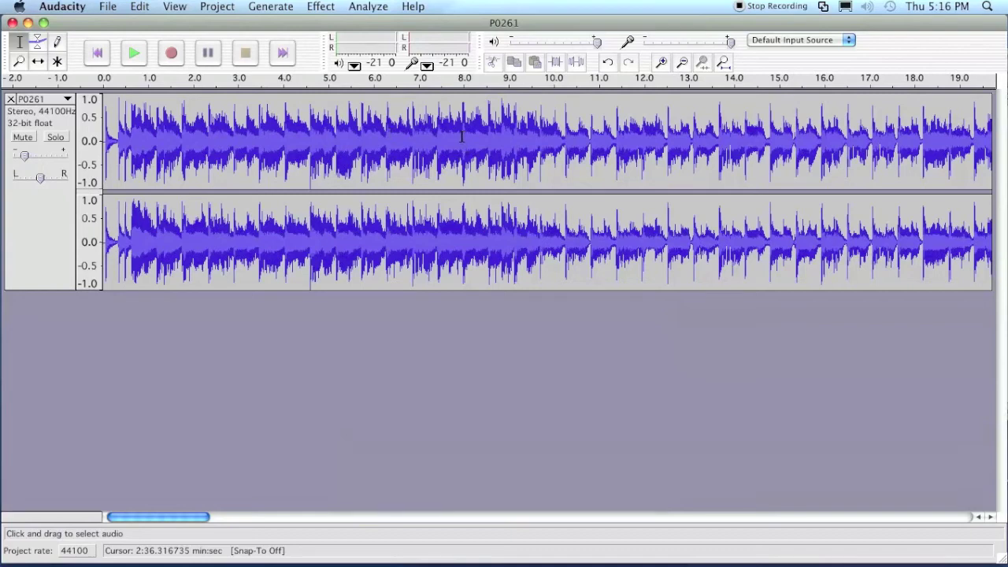
# - Select the P0261 audio from about 6.3 to 9.4 seconds and play only that selection
pyautogui.moveTo(460, 135); pyautogui.dragTo(556, 143)
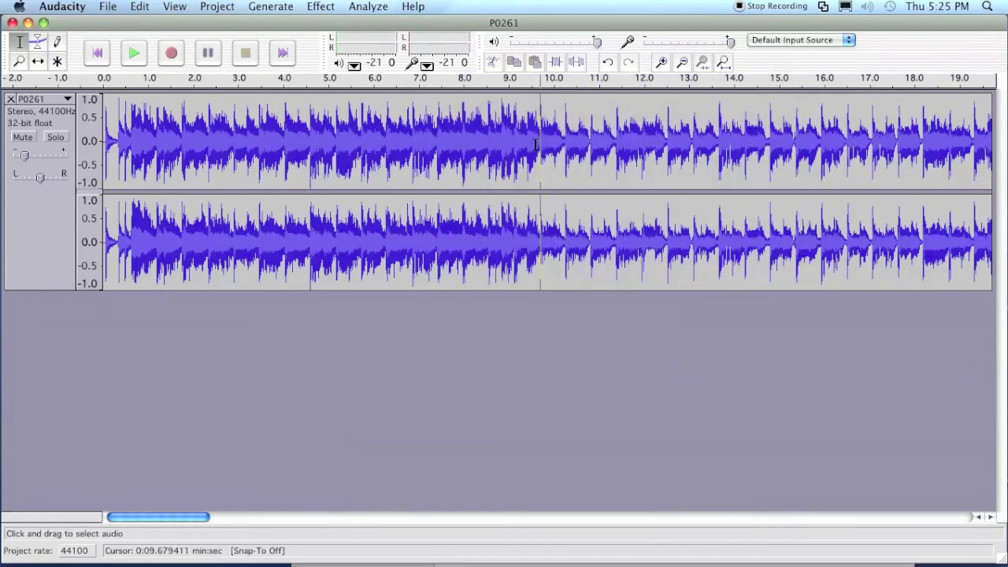
pyautogui.click(403, 139)
pyautogui.moveTo(389, 143); pyautogui.dragTo(526, 164)
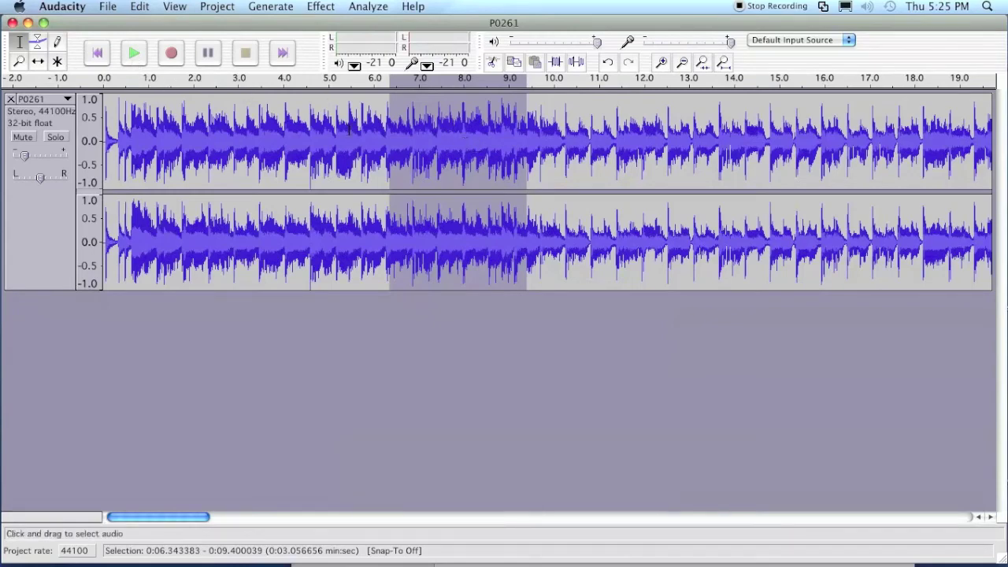
pyautogui.click(136, 54)
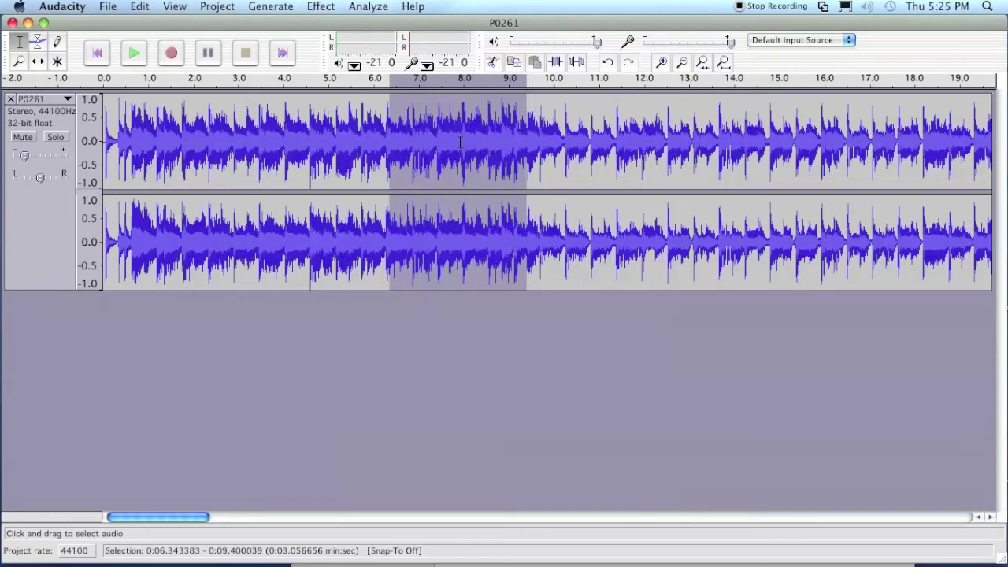
# - Clear the selection by placing the cursor at about 8.2 seconds, play from there, and stop playback
pyautogui.click(463, 140)
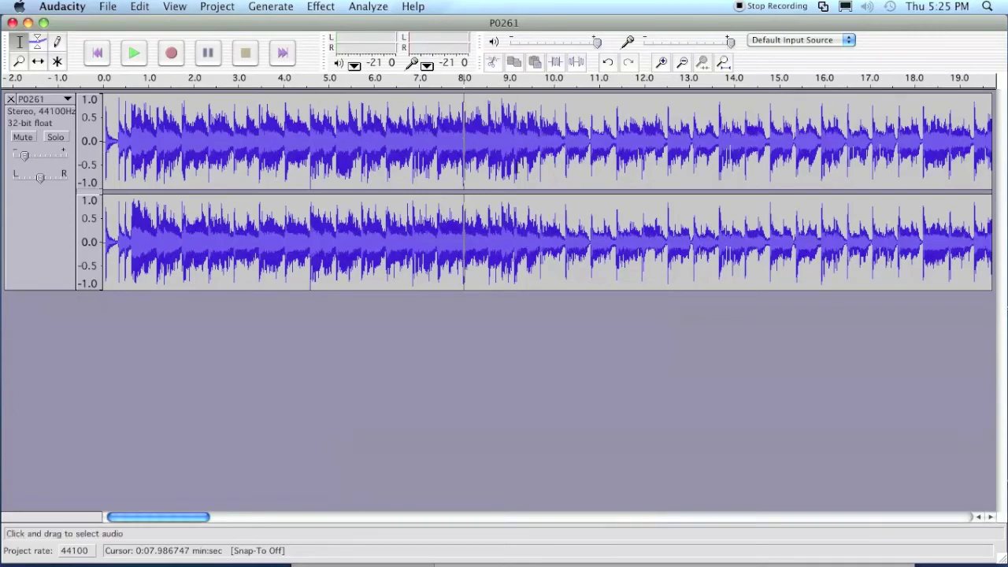
pyautogui.click(474, 145)
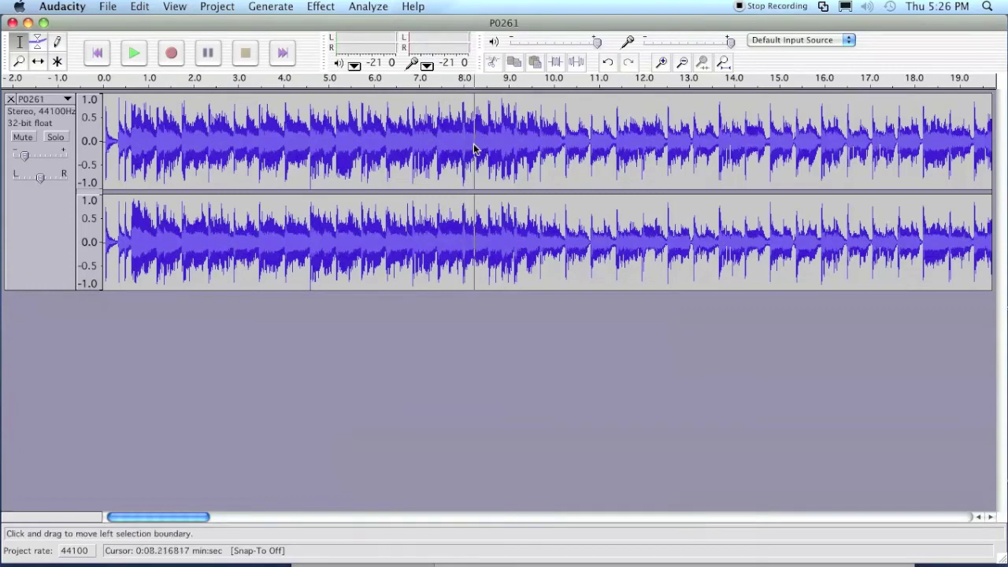
pyautogui.click(131, 53)
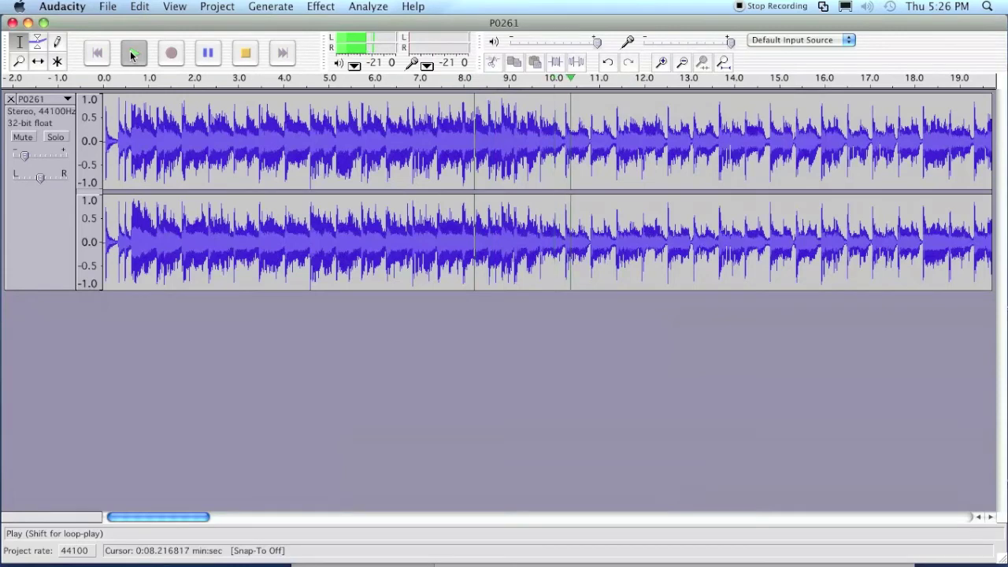
pyautogui.click(253, 54)
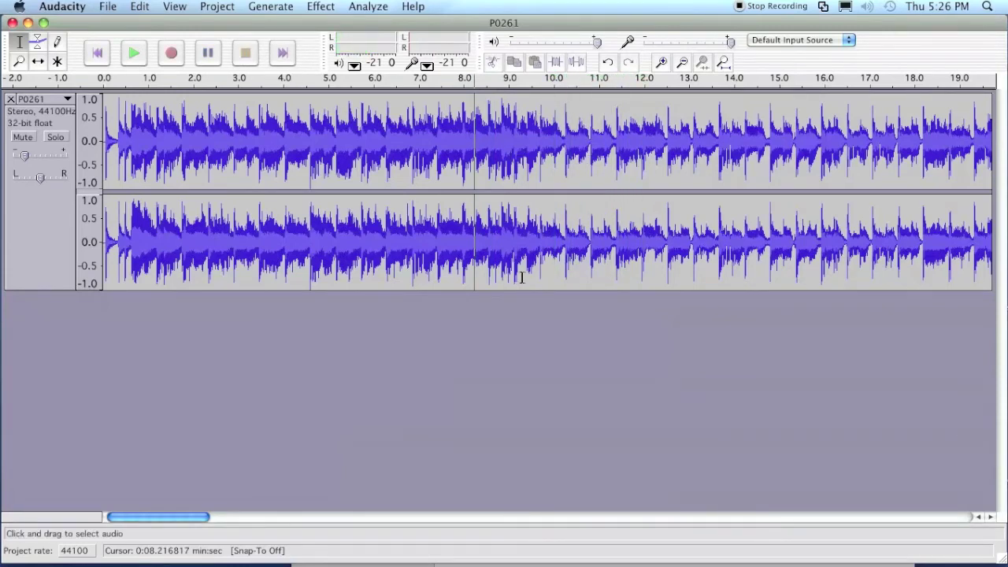
# - Place the cursor at about 26.3 seconds in the P0261 track, play from there, and stop playback
pyautogui.moveTo(190, 518); pyautogui.dragTo(232, 518)
pyautogui.click(949, 118)
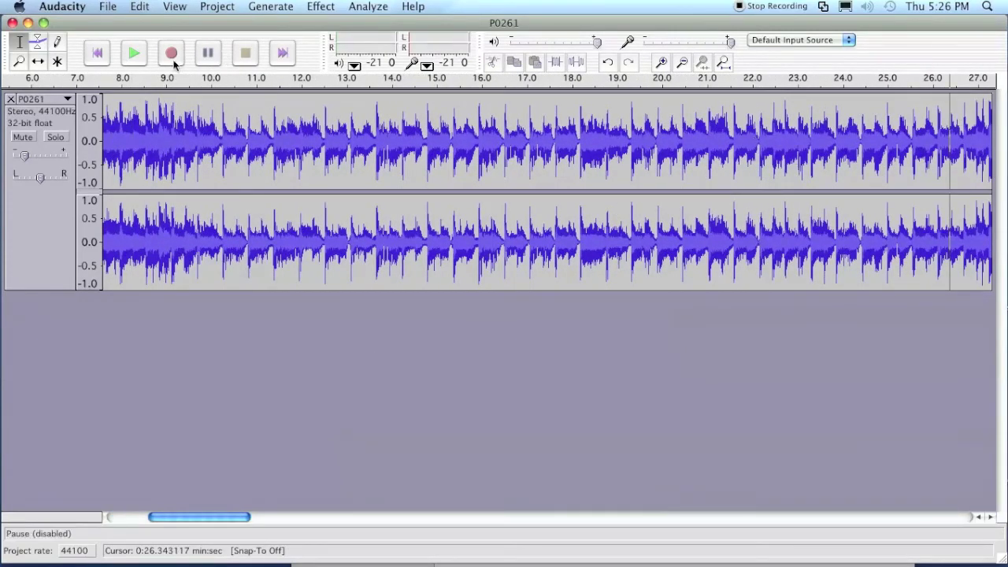
pyautogui.click(133, 55)
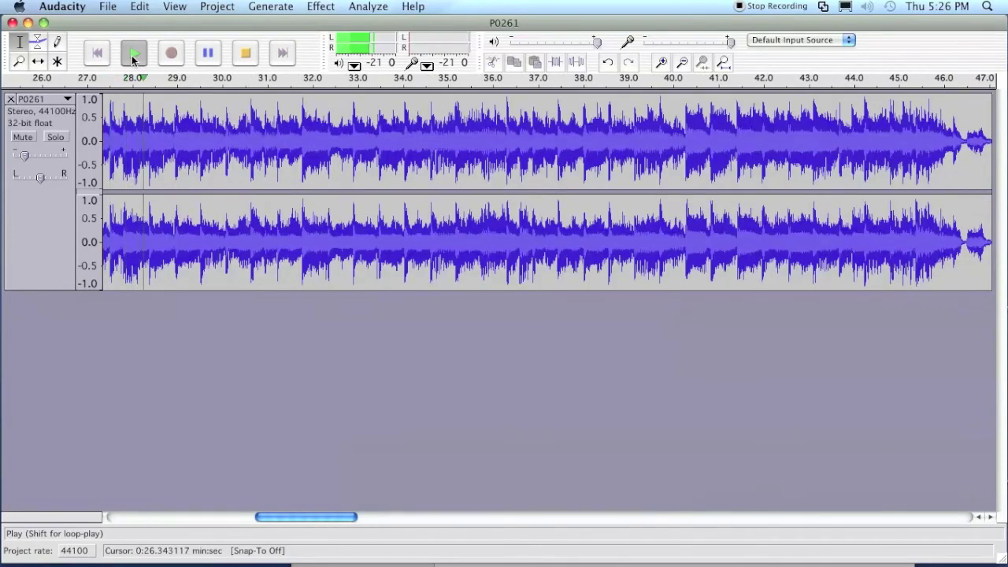
pyautogui.click(245, 53)
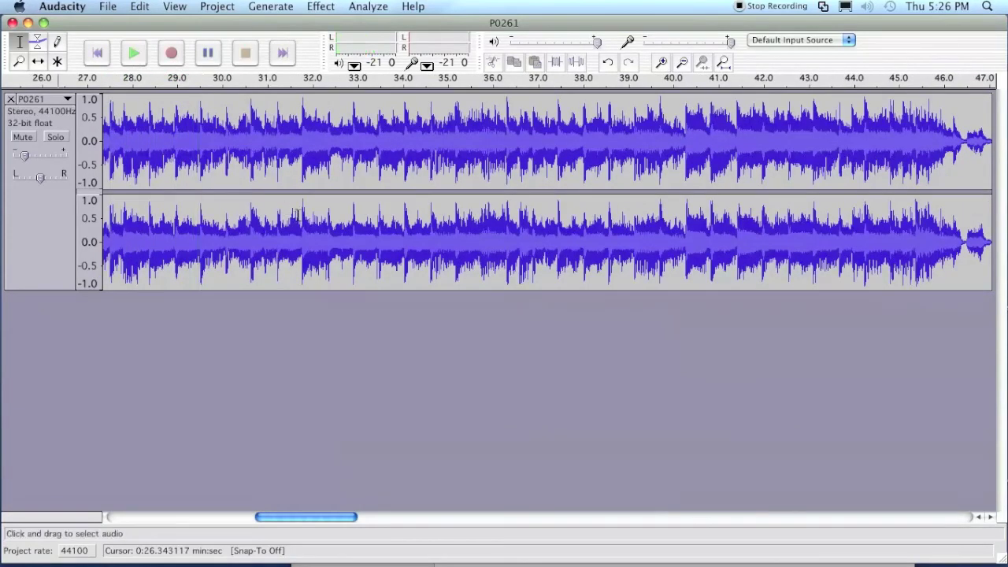
# - Select a long passage of the P0261 track from about 8 to 28.9 seconds and check where the selection starts
pyautogui.moveTo(312, 515); pyautogui.dragTo(197, 516)
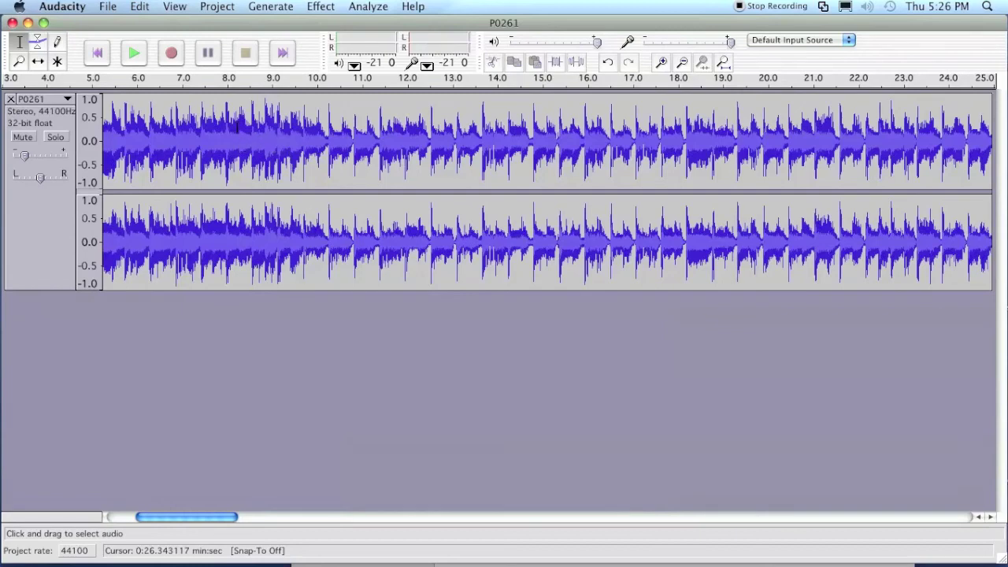
pyautogui.moveTo(227, 126); pyautogui.dragTo(858, 154)
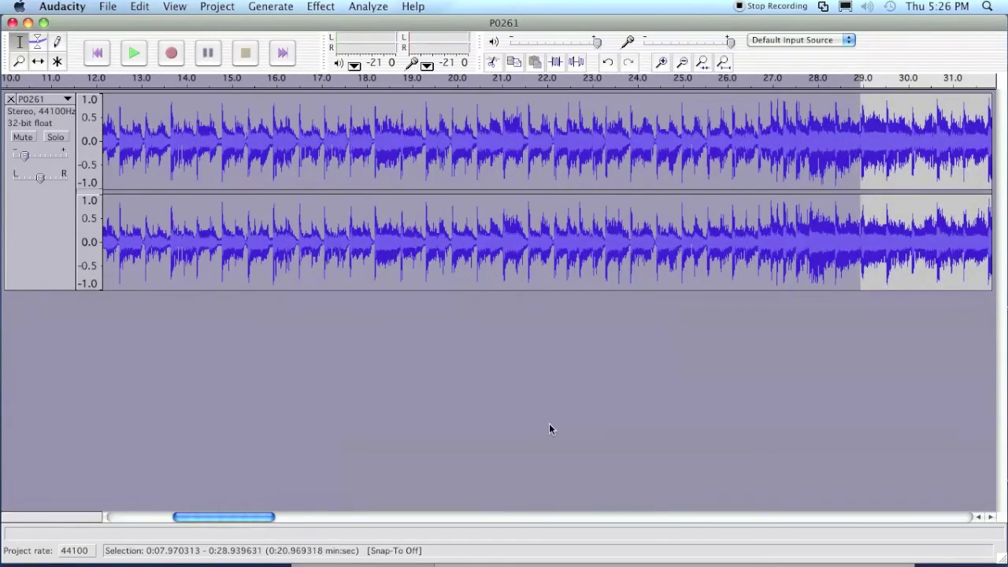
pyautogui.moveTo(264, 516); pyautogui.dragTo(235, 516)
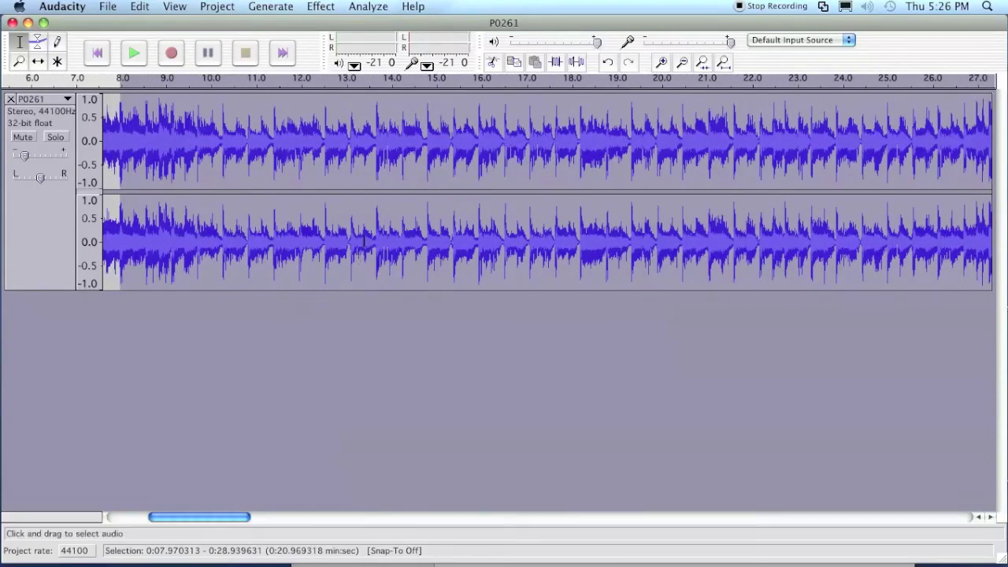